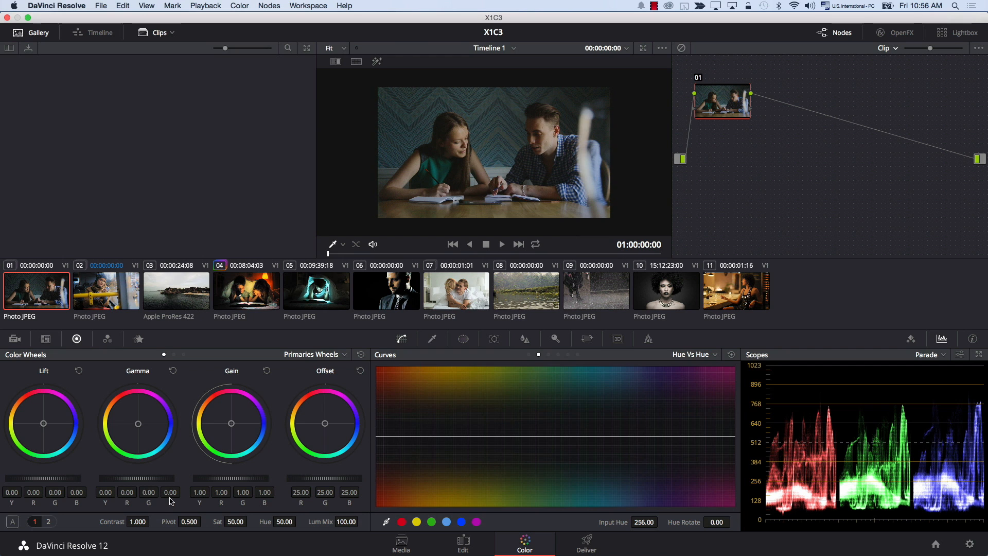
- Grade clip 01 with lift at -0.06, gamma at 0.07 and saturation at 100
{"action": "left_click_drag", "start_coordinate": [144, 481], "coordinate": [44, 482]}
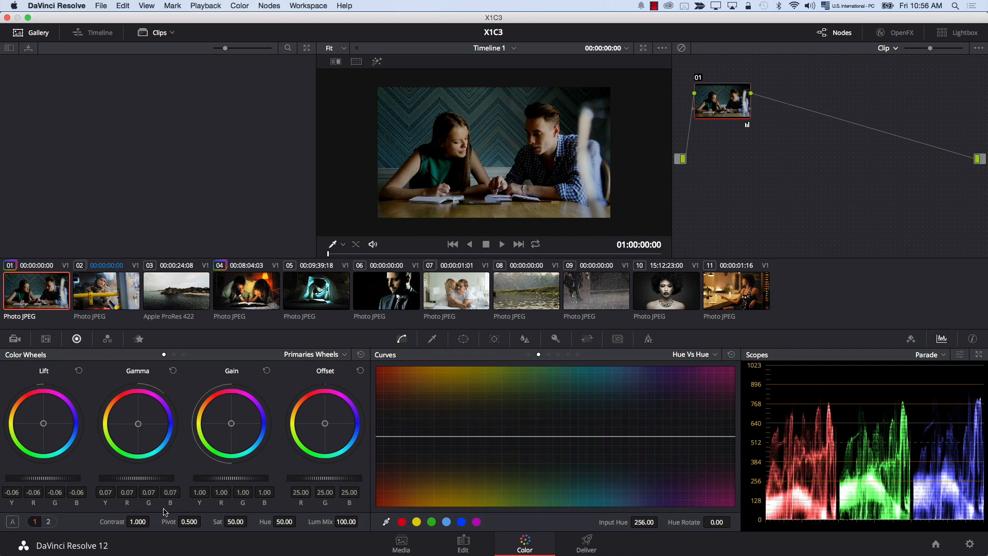
- Grade clip 02 with gamma at 0.05, lift at -0.06 and saturation at 100
{"action": "left_click", "coordinate": [103, 296]}
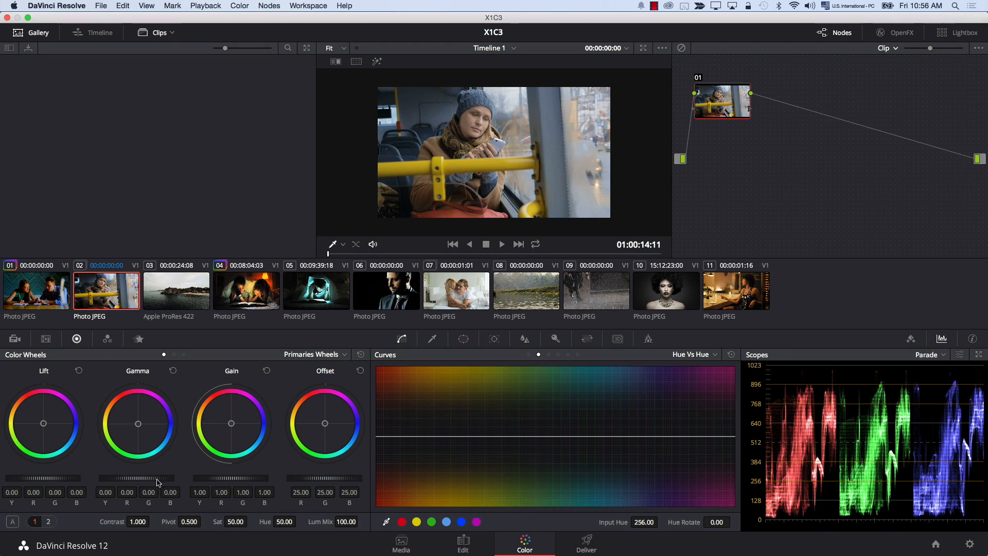
{"action": "left_click_drag", "start_coordinate": [125, 479], "coordinate": [138, 479]}
{"action": "left_click_drag", "start_coordinate": [52, 479], "coordinate": [38, 480]}
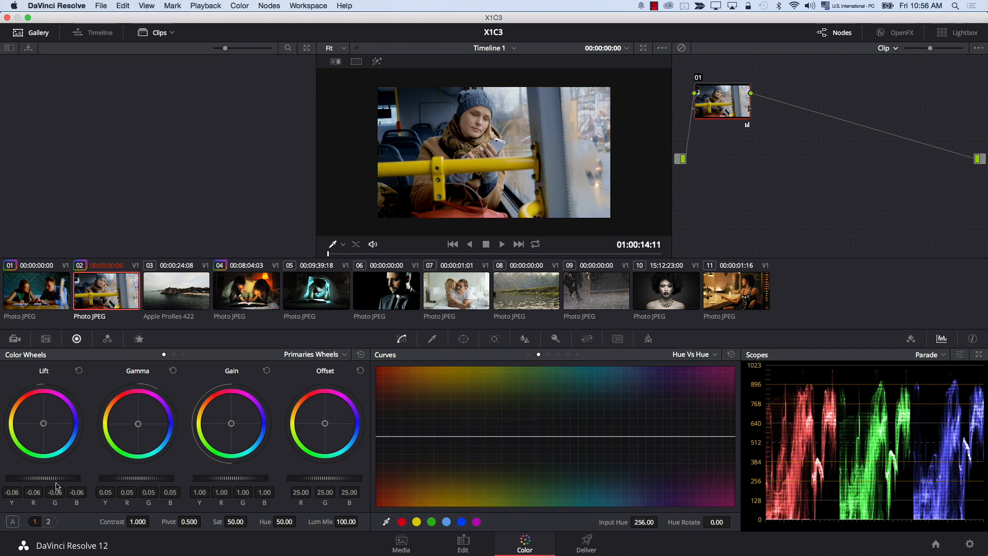
{"action": "left_click_drag", "start_coordinate": [237, 522], "coordinate": [267, 521]}
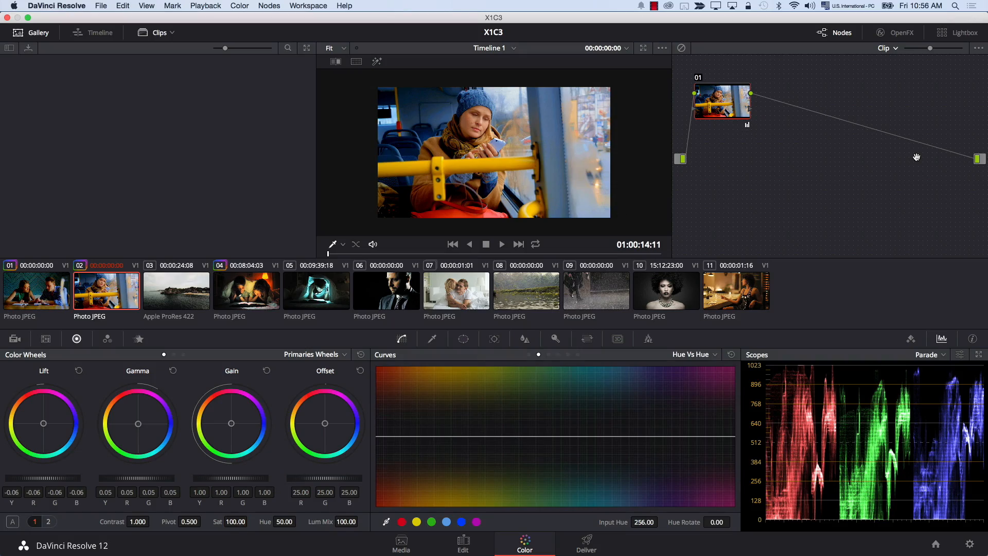
- With clip 01 current, add a serial node in the timeline-level node graph and show its Lum Vs Sat curve
{"action": "left_click", "coordinate": [36, 299]}
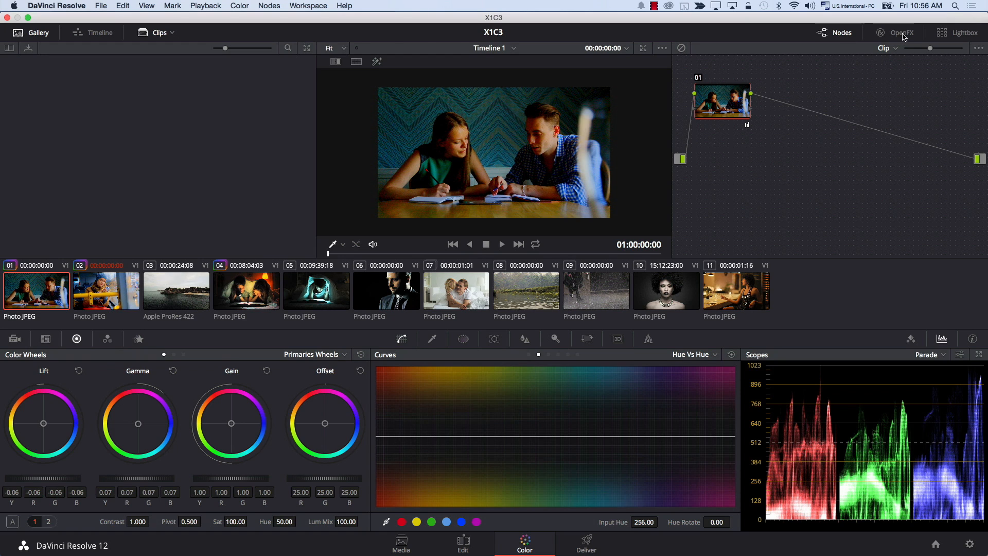
{"action": "left_click", "coordinate": [893, 51]}
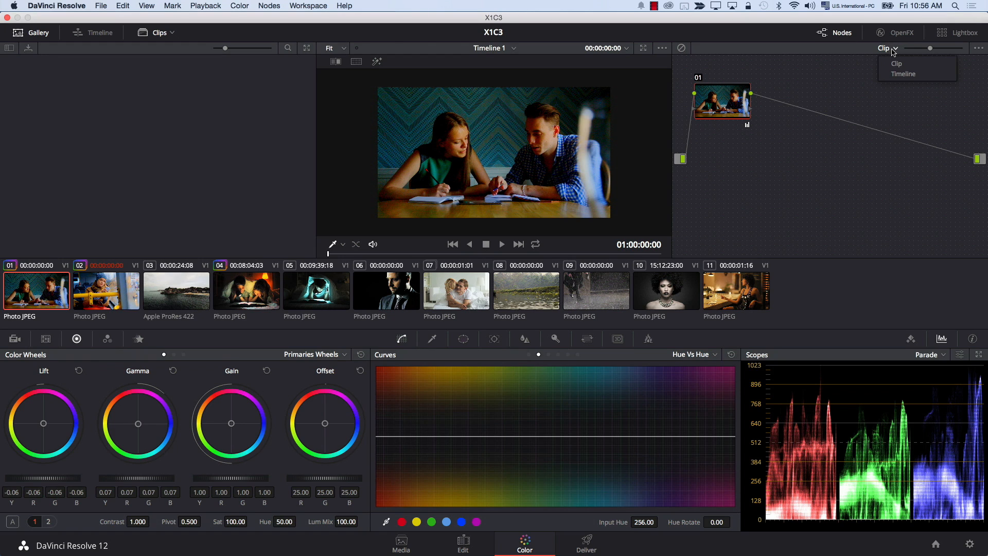
{"action": "left_click", "coordinate": [896, 75]}
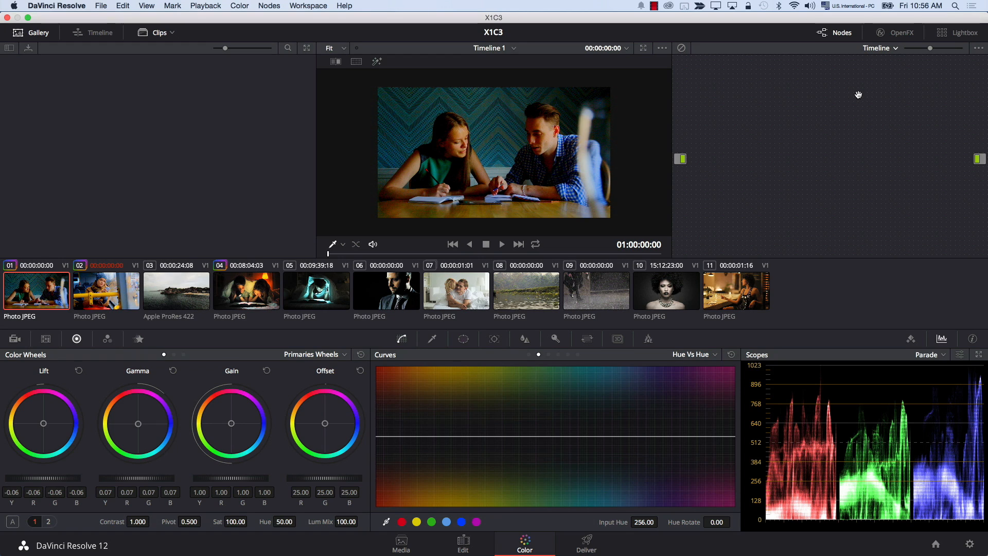
{"action": "key", "text": "alt+s"}
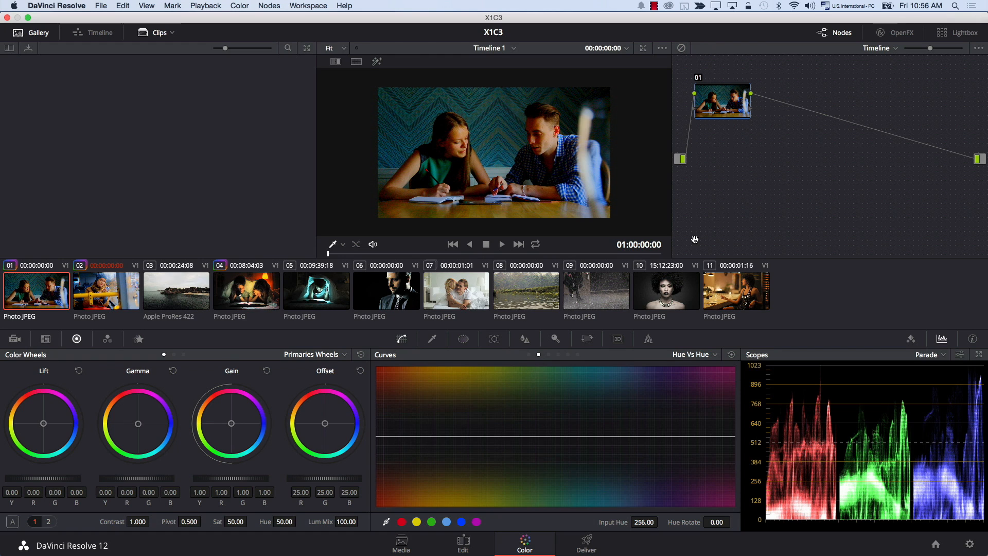
{"action": "left_click", "coordinate": [568, 355]}
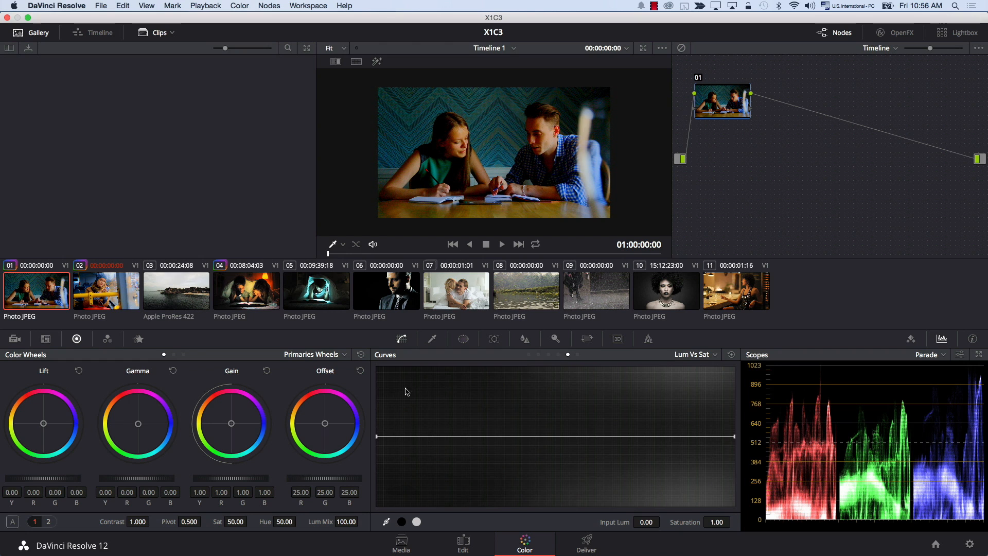
- Try an orange Offset tint of 54.97, 19.15, -6.64 on the timeline node, previewing it across several clips
{"action": "left_click_drag", "start_coordinate": [325, 424], "coordinate": [158, 239]}
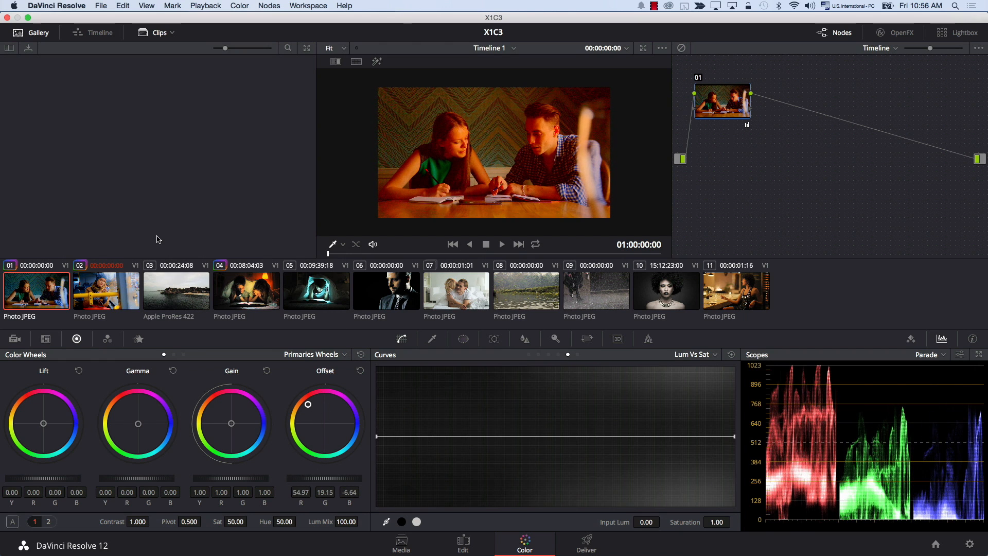
{"action": "left_click", "coordinate": [90, 306]}
{"action": "left_click", "coordinate": [157, 305]}
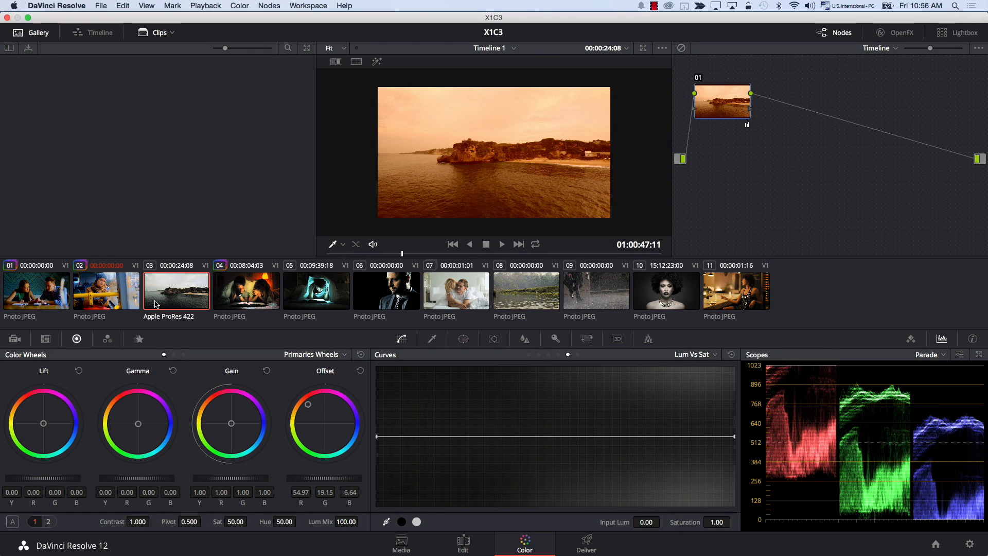
{"action": "left_click", "coordinate": [365, 299]}
{"action": "left_click", "coordinate": [453, 300]}
{"action": "left_click", "coordinate": [502, 301]}
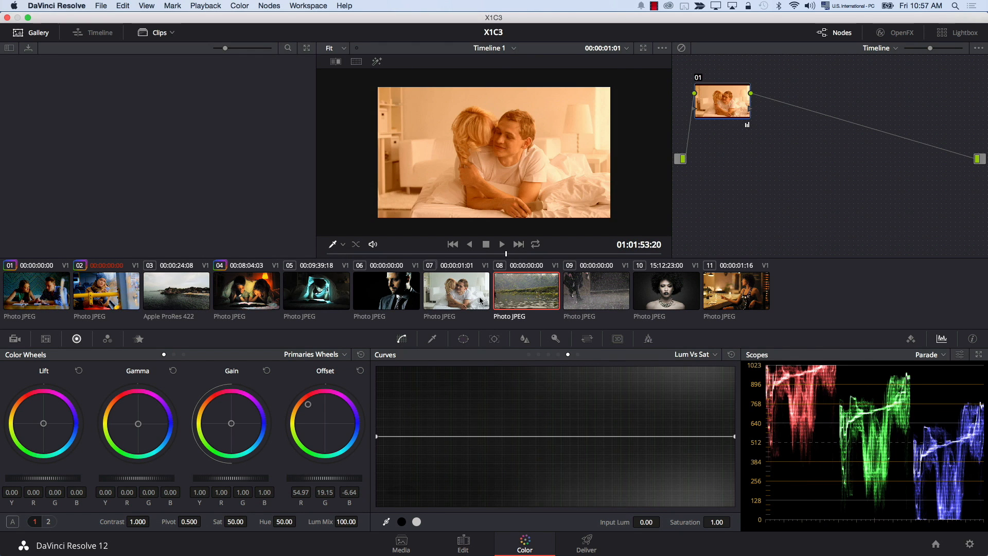
{"action": "left_click", "coordinate": [57, 302]}
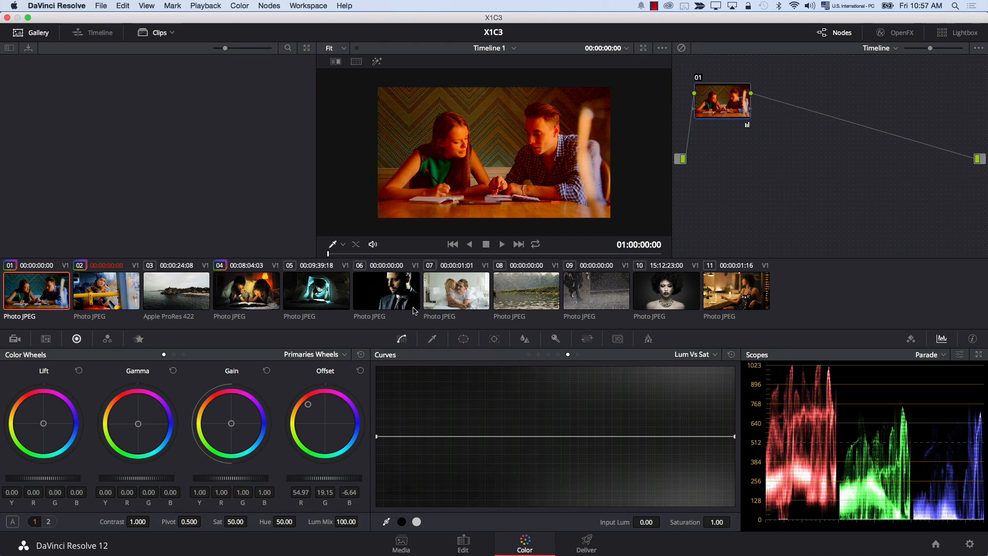
{"action": "left_click", "coordinate": [360, 370]}
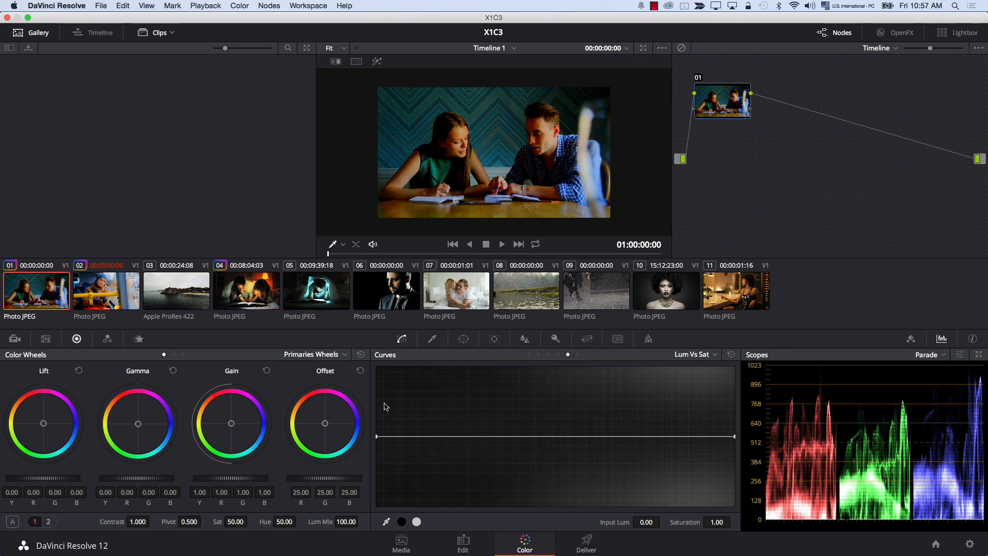
- Desaturate the shadows with the Lum Vs Sat curve, add a point at luminance 0.57 with saturation 1.17, and check other clips
{"action": "left_click_drag", "start_coordinate": [377, 436], "coordinate": [375, 504]}
{"action": "left_click_drag", "start_coordinate": [542, 470], "coordinate": [582, 427]}
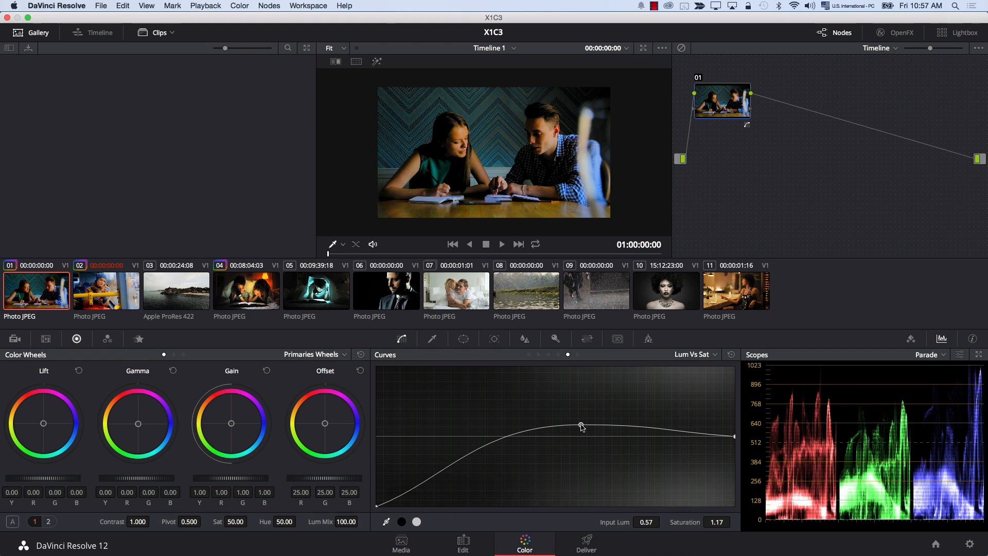
{"action": "left_click", "coordinate": [78, 294]}
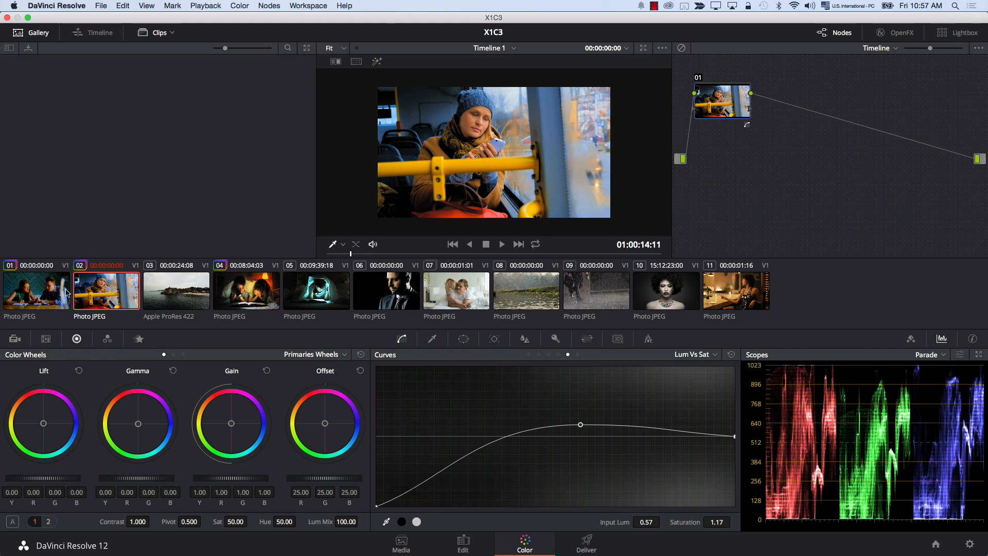
{"action": "left_click", "coordinate": [230, 300]}
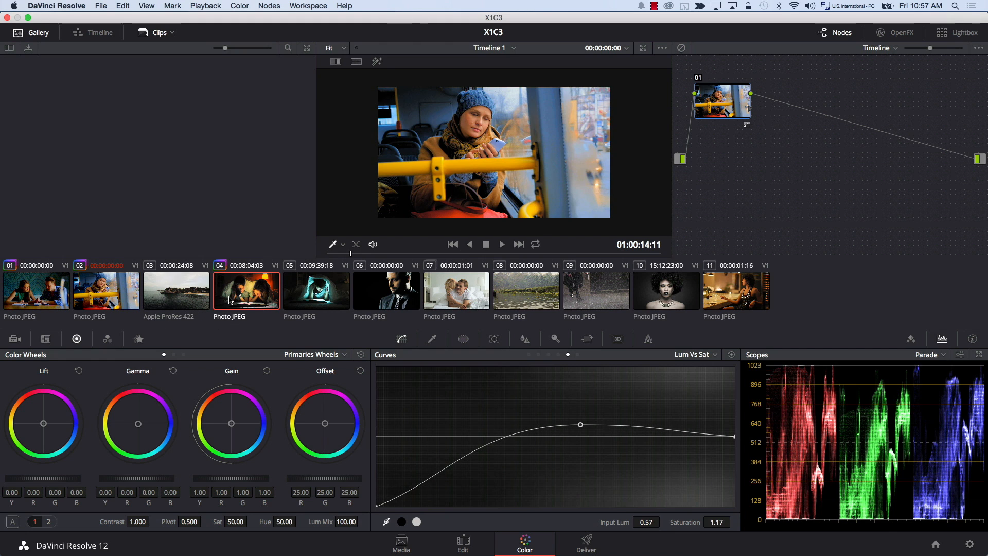
{"action": "left_click", "coordinate": [199, 296]}
{"action": "left_click", "coordinate": [51, 300]}
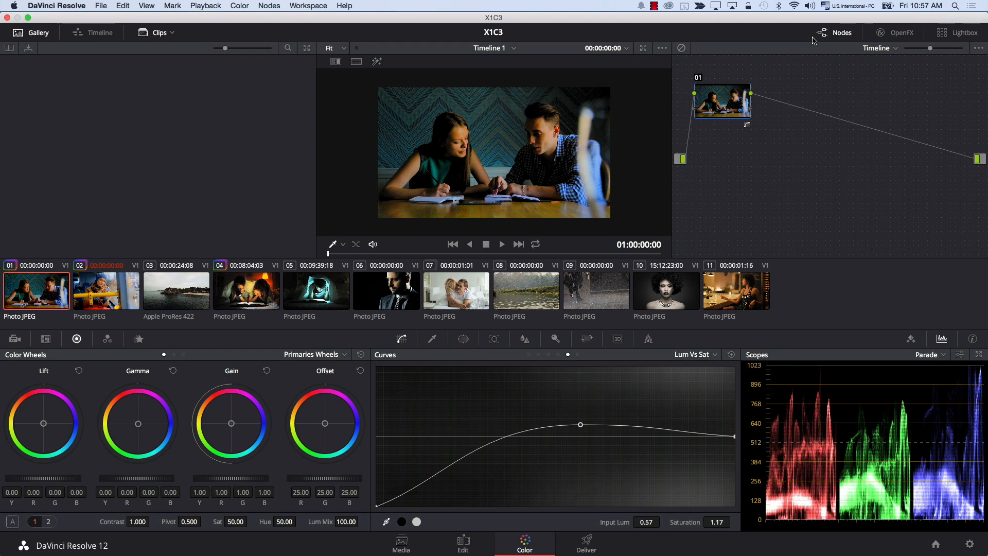
- Add a second serial node to the timeline grade and set its contrast to 1.132
{"action": "key", "text": "alt+s"}
{"action": "left_click_drag", "start_coordinate": [137, 522], "coordinate": [173, 522]}
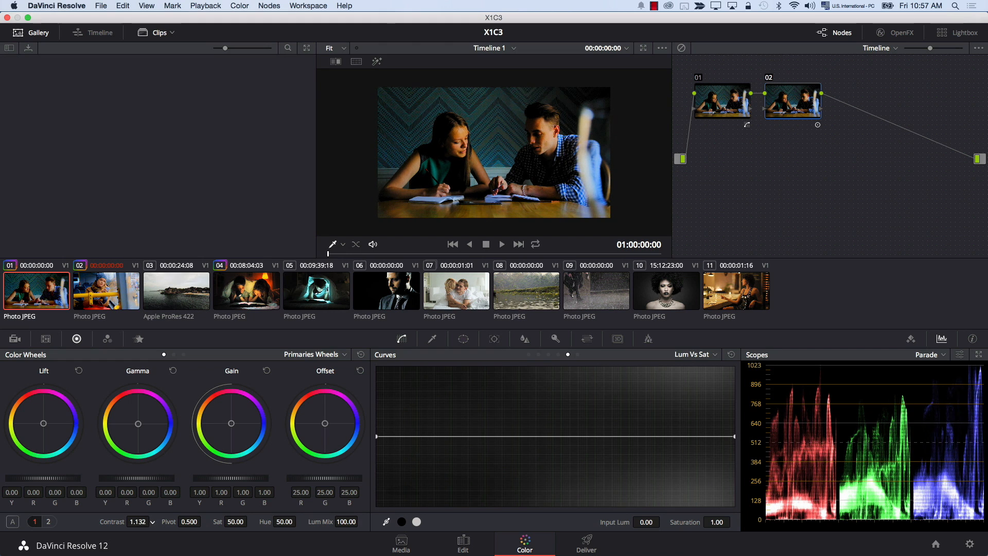
- Add a third timeline node with a circular window around the couple, softened to 18.00 and widened to an aspect of about 77.29
{"action": "key", "text": "alt+s"}
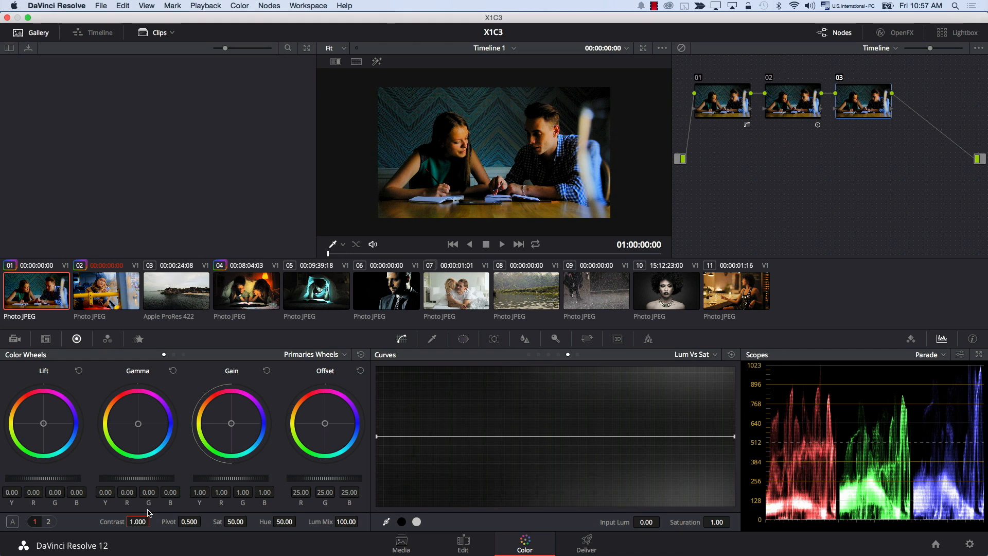
{"action": "left_click", "coordinate": [463, 338]}
{"action": "left_click", "coordinate": [393, 429]}
{"action": "left_click_drag", "start_coordinate": [529, 152], "coordinate": [694, 150]}
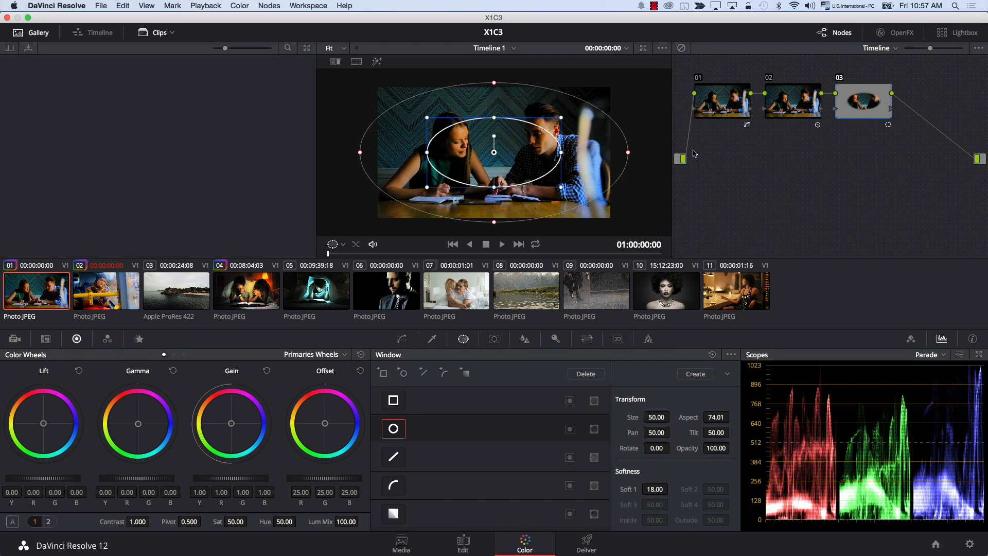
{"action": "left_click_drag", "start_coordinate": [562, 153], "coordinate": [573, 153]}
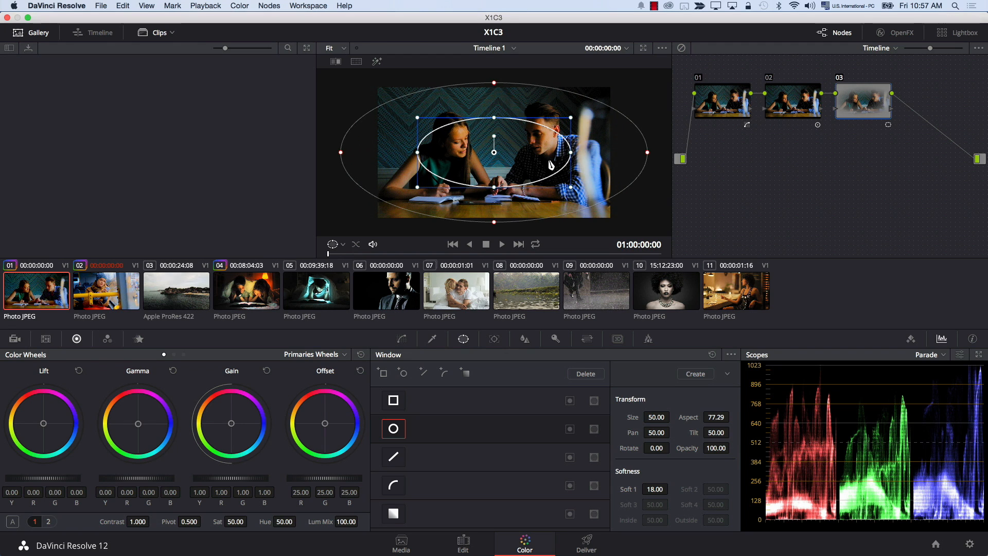
- Add an outside node after the windowed timeline node and set its gamma to -0.03
{"action": "key", "text": "alt+y"}
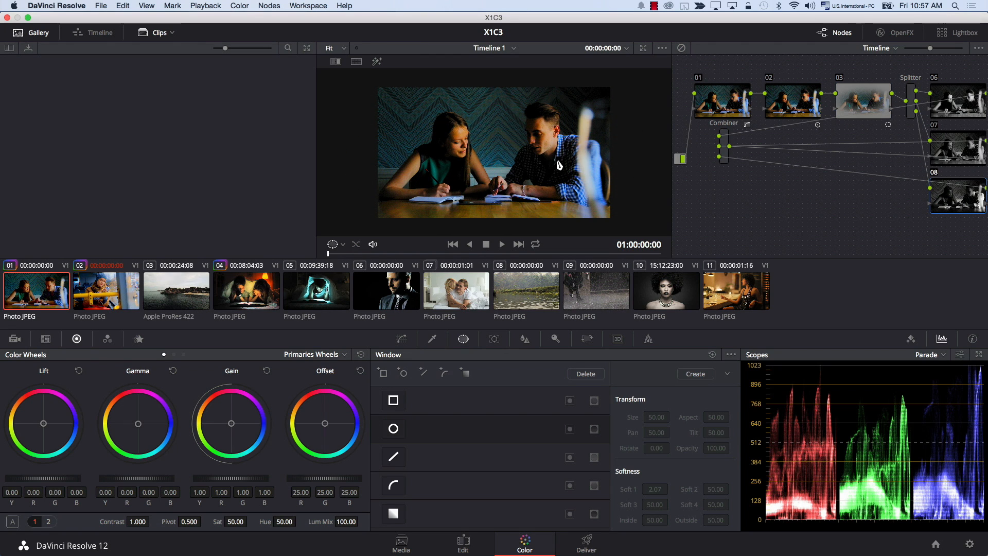
{"action": "key", "text": "super+z"}
{"action": "key", "text": "alt+s"}
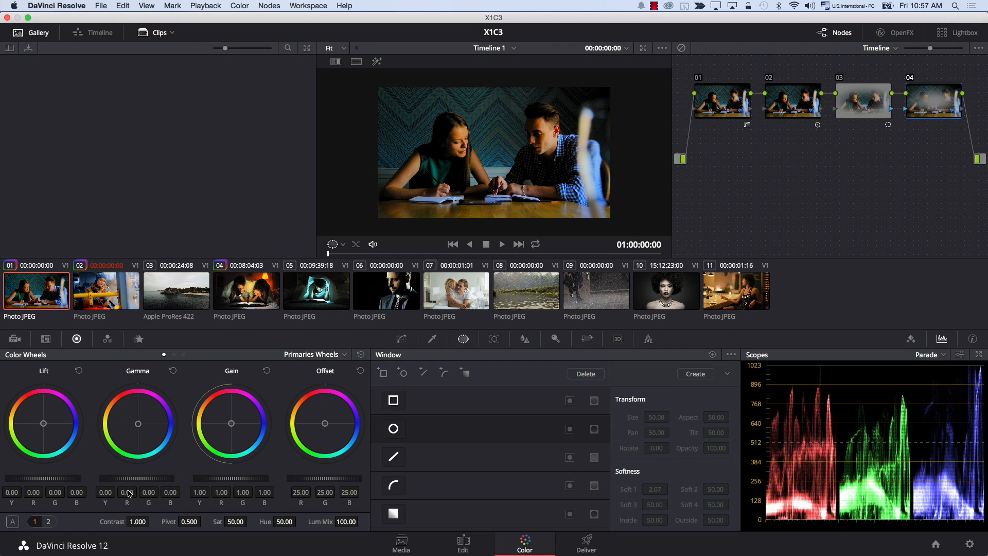
{"action": "left_click_drag", "start_coordinate": [138, 481], "coordinate": [137, 481]}
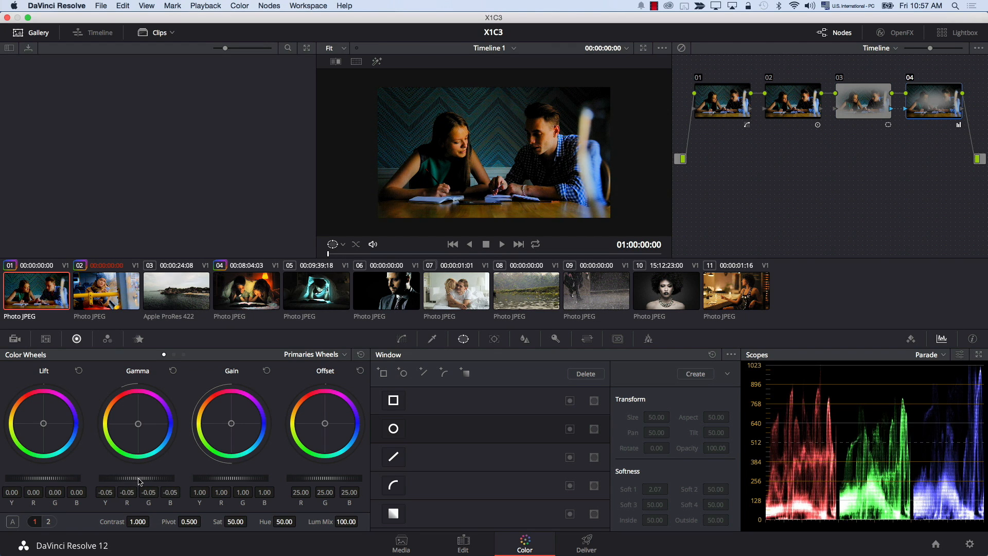
{"action": "left_click", "coordinate": [728, 109]}
{"action": "left_click", "coordinate": [793, 108]}
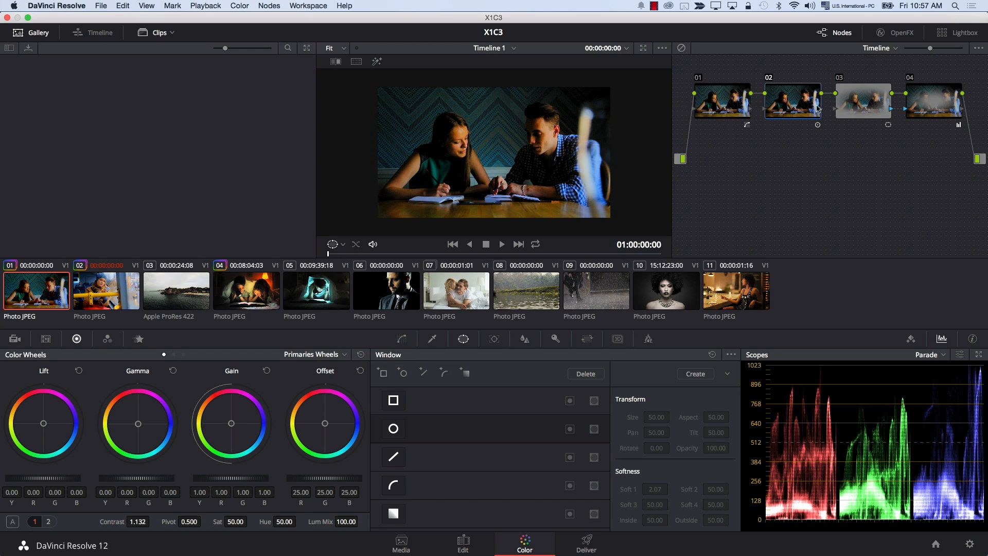
- Switch clip 02's node graph to clip level and reset all its grades and nodes
{"action": "left_click", "coordinate": [78, 301]}
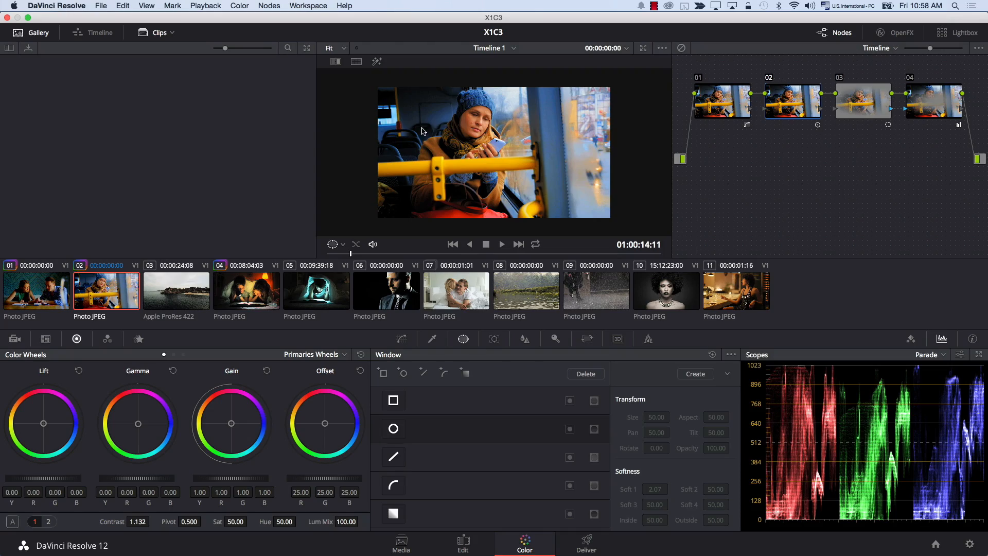
{"action": "left_click", "coordinate": [882, 49]}
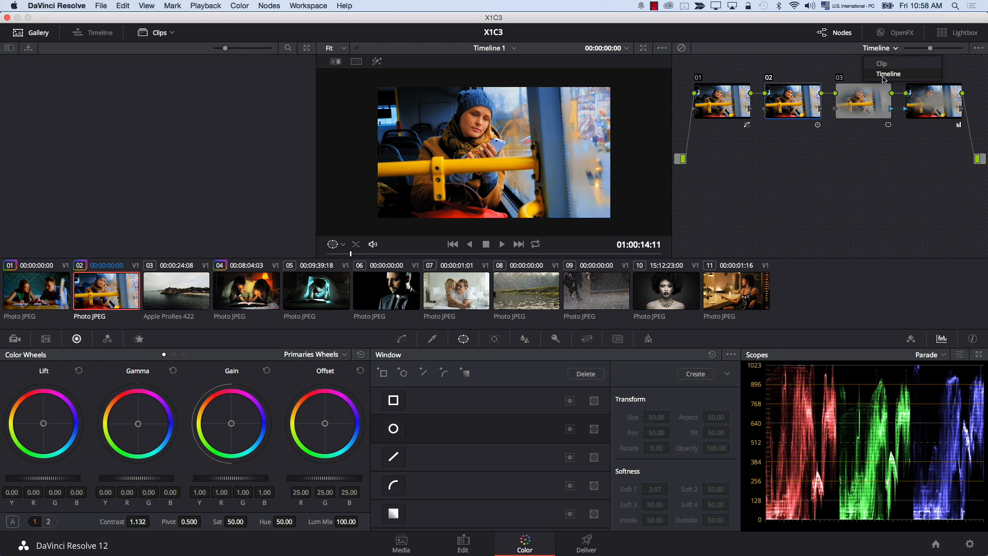
{"action": "left_click", "coordinate": [884, 63]}
{"action": "left_click", "coordinate": [239, 5]}
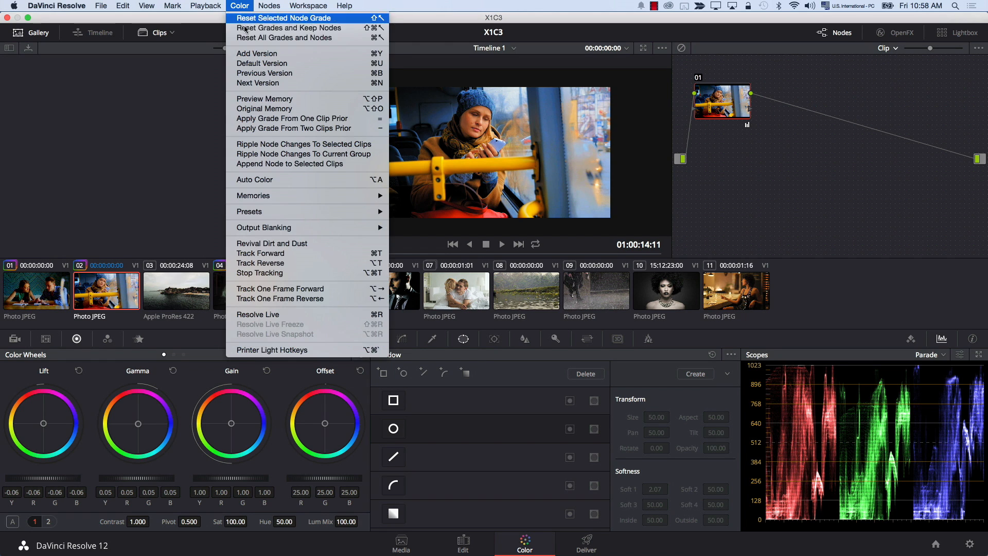
{"action": "left_click", "coordinate": [252, 36]}
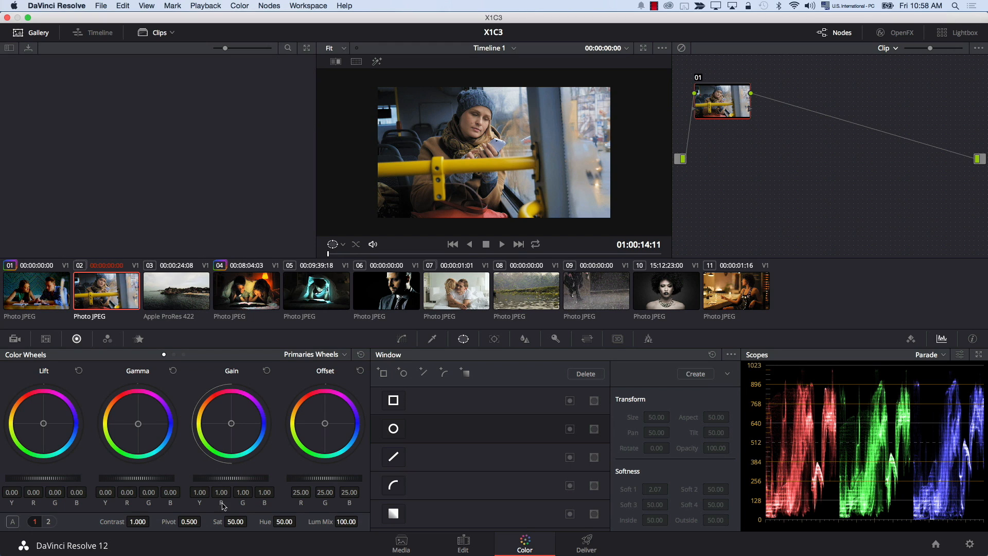
- Regrade clip 02 with gamma at 0.11, lift at -0.05 and saturation at 77.60
{"action": "left_click_drag", "start_coordinate": [145, 480], "coordinate": [168, 480]}
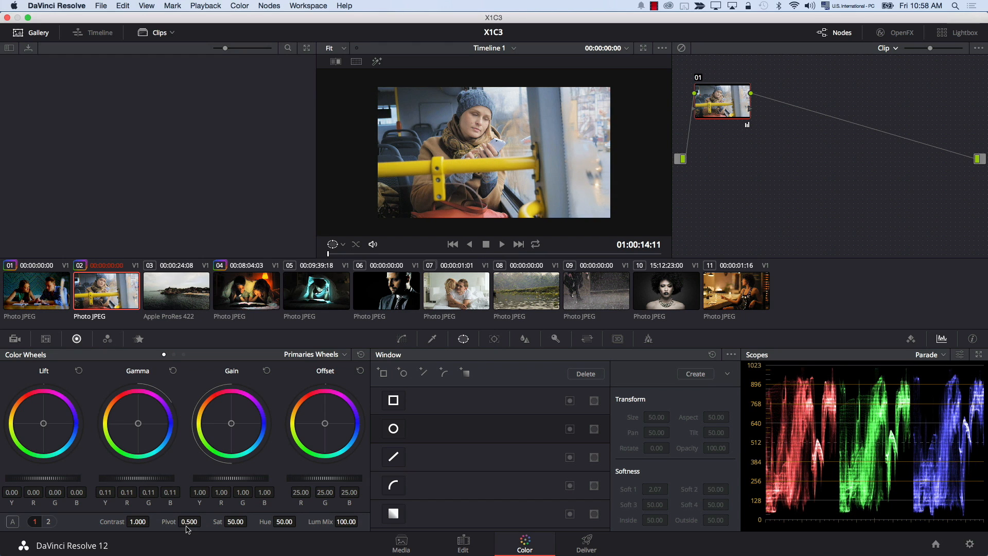
{"action": "left_click_drag", "start_coordinate": [236, 521], "coordinate": [419, 511]}
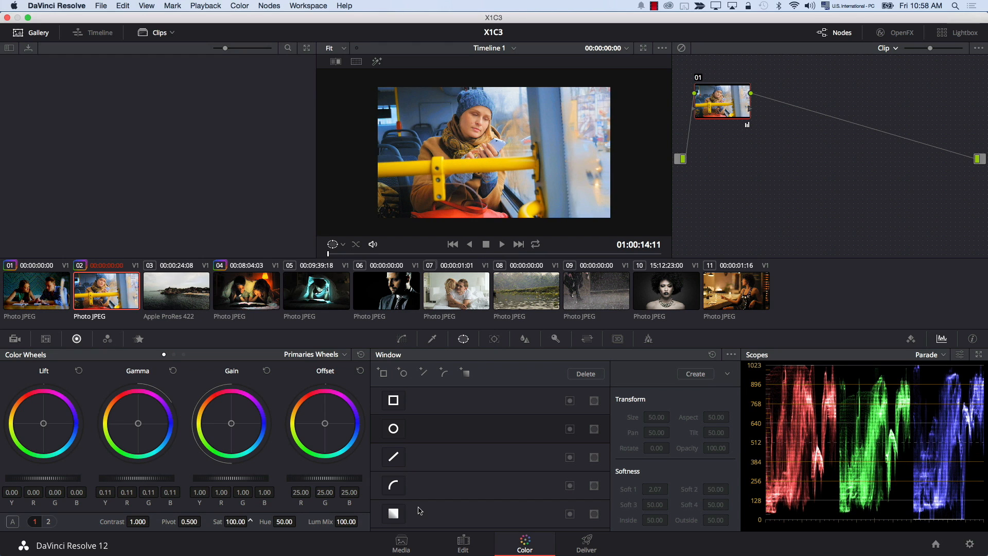
{"action": "left_click_drag", "start_coordinate": [419, 510], "coordinate": [418, 510]}
{"action": "left_click_drag", "start_coordinate": [38, 479], "coordinate": [40, 482]}
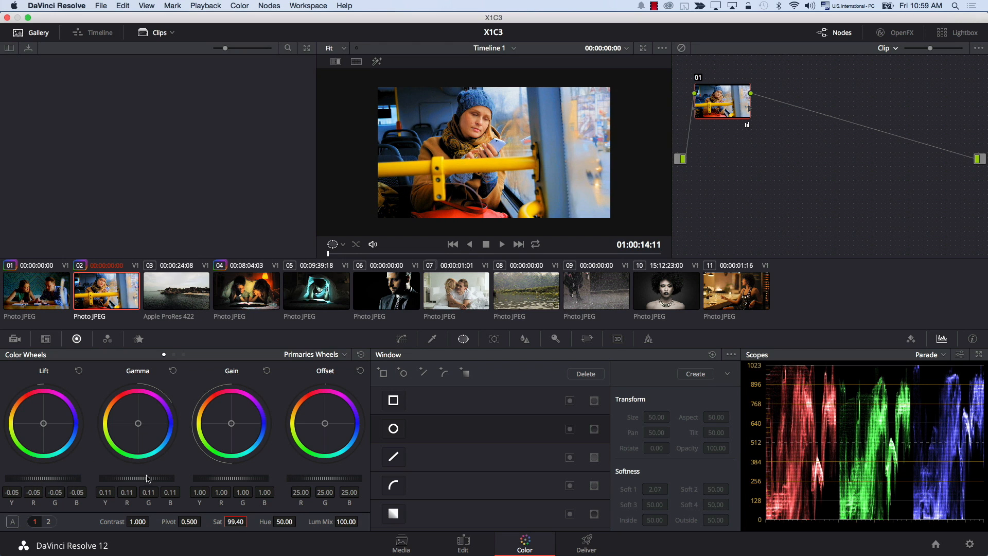
{"action": "mouse_move", "coordinate": [235, 521]}
{"action": "left_mouse_down"}
{"action": "mouse_move", "coordinate": [227, 522]}
{"action": "mouse_move", "coordinate": [250, 522]}
{"action": "left_mouse_up"}
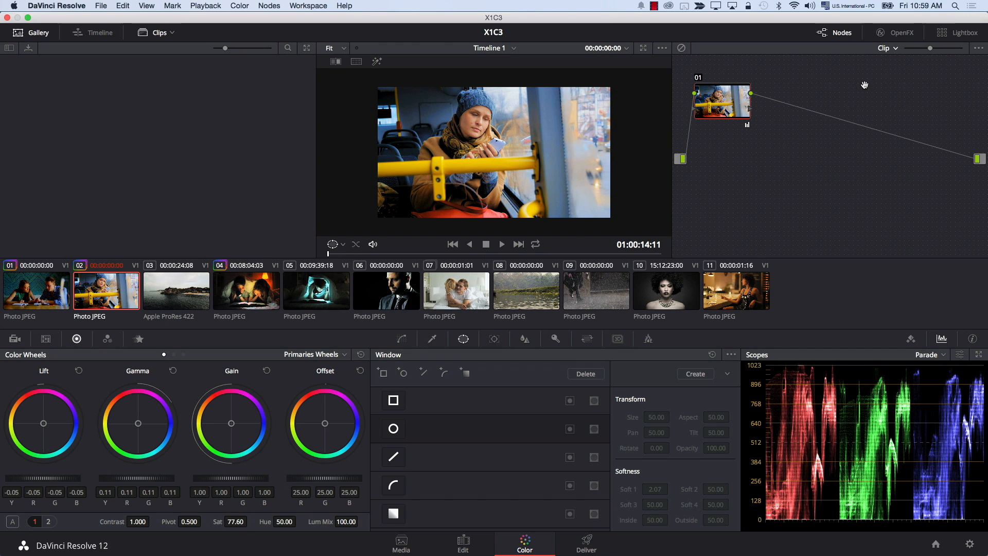
- Switch the node graph to timeline level with clip 02 still selected
{"action": "left_click", "coordinate": [883, 48]}
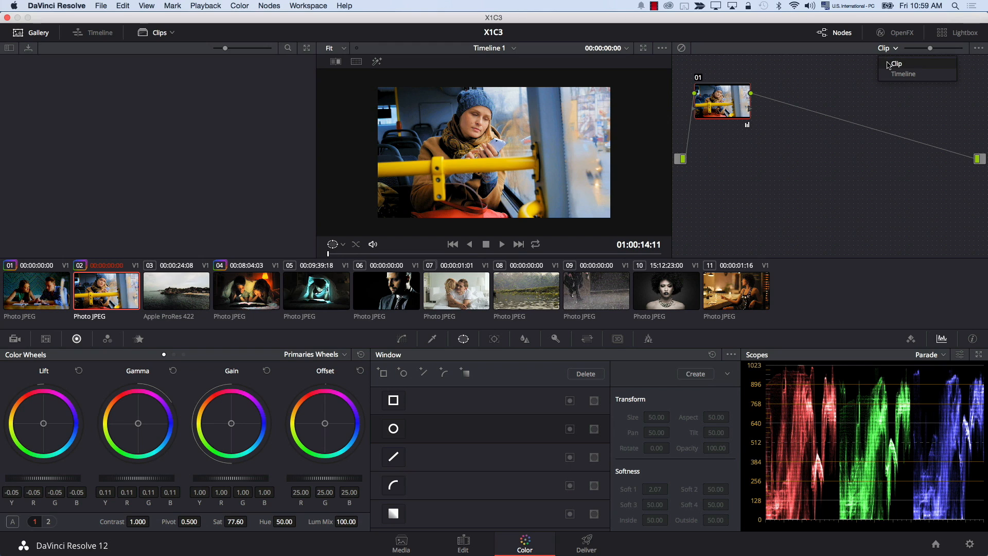
{"action": "left_click", "coordinate": [894, 64]}
{"action": "left_click", "coordinate": [887, 48]}
{"action": "left_click", "coordinate": [903, 73]}
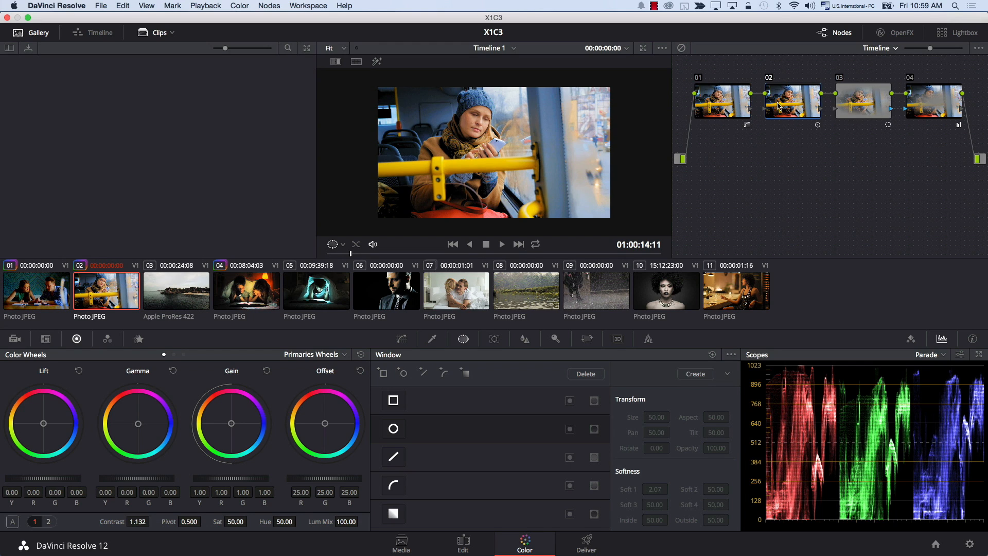
- Disable and re-enable timeline node 01 repeatedly to compare clip 02 with and without the saturation curve
{"action": "left_click", "coordinate": [699, 78]}
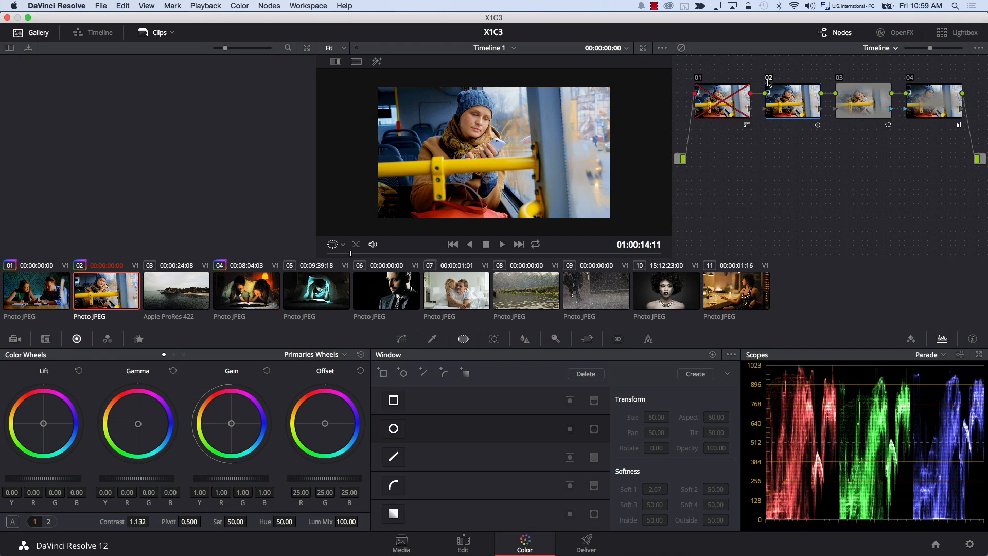
{"action": "left_click", "coordinate": [702, 79]}
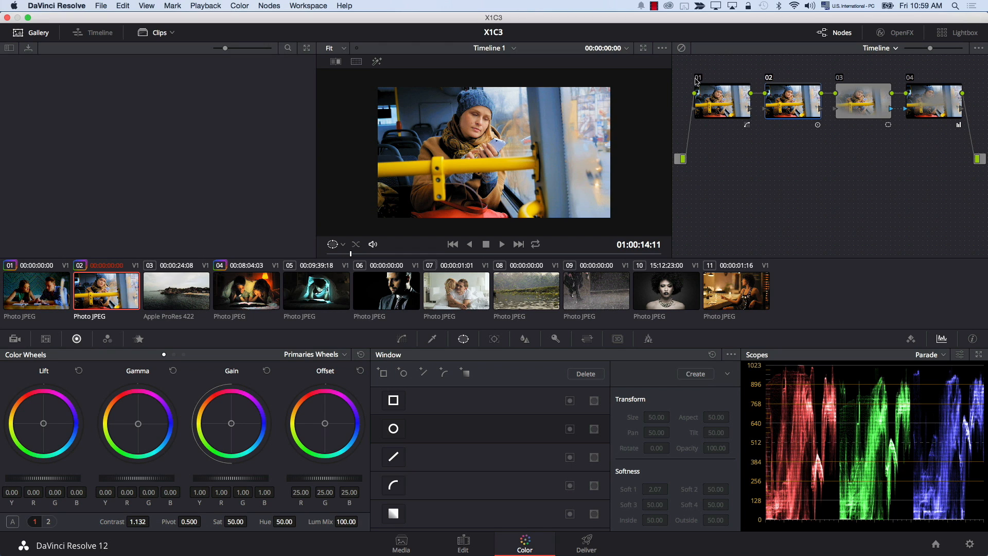
{"action": "left_click", "coordinate": [696, 78]}
{"action": "left_click", "coordinate": [696, 79]}
{"action": "left_click", "coordinate": [698, 78]}
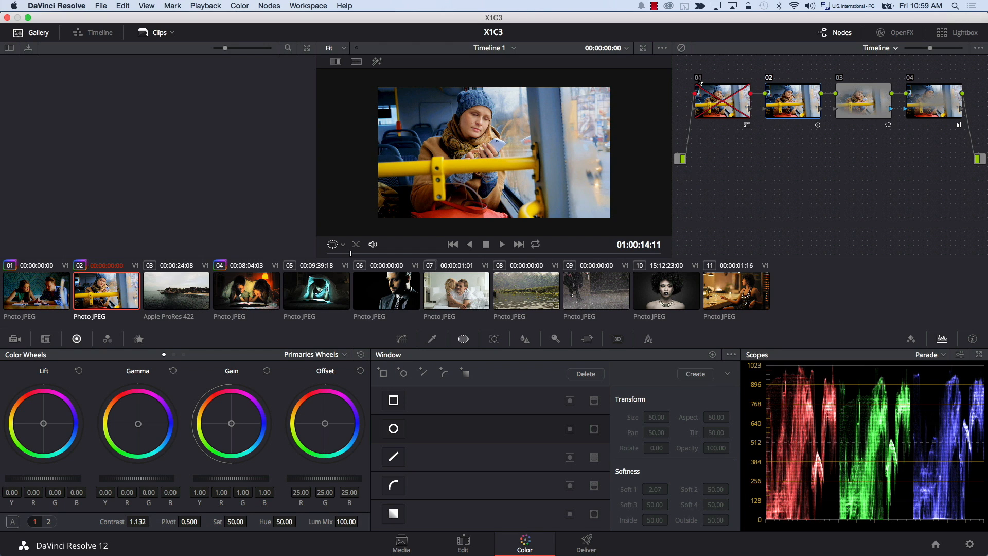
{"action": "left_click", "coordinate": [698, 79]}
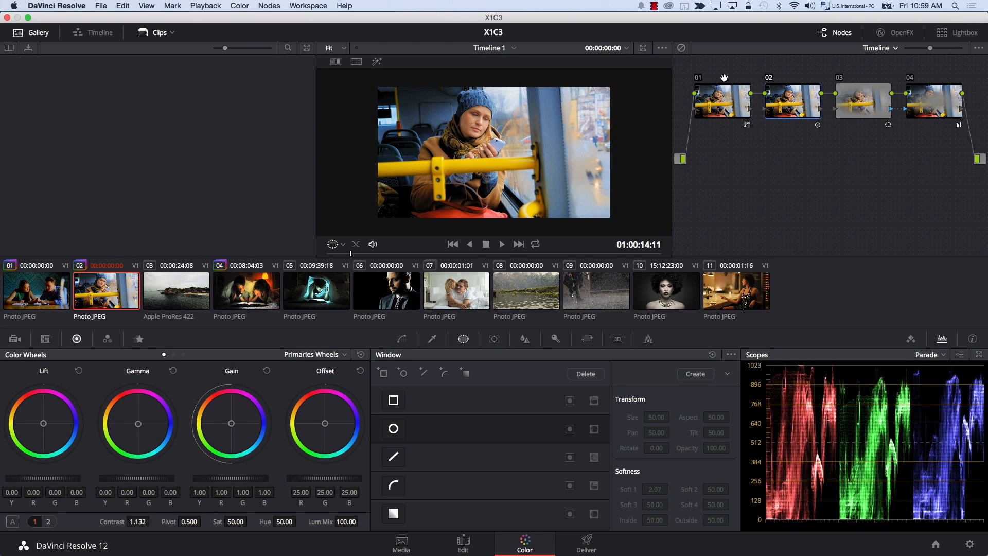
- Toggle timeline nodes 02 and 04 off and on one at a time to compare the contrast and vignette effects
{"action": "left_click", "coordinate": [769, 80]}
{"action": "left_click", "coordinate": [770, 79]}
{"action": "left_click", "coordinate": [909, 80]}
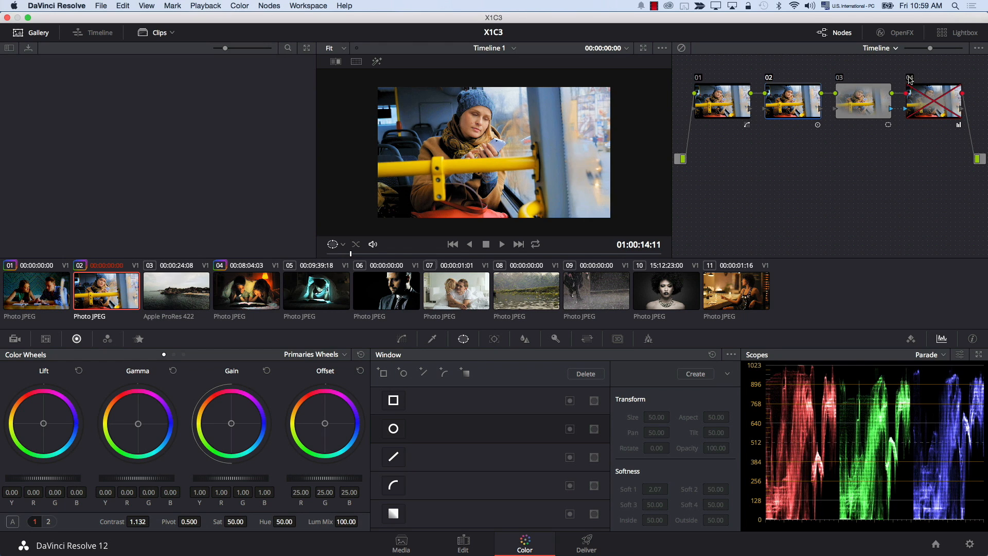
{"action": "left_click", "coordinate": [909, 79]}
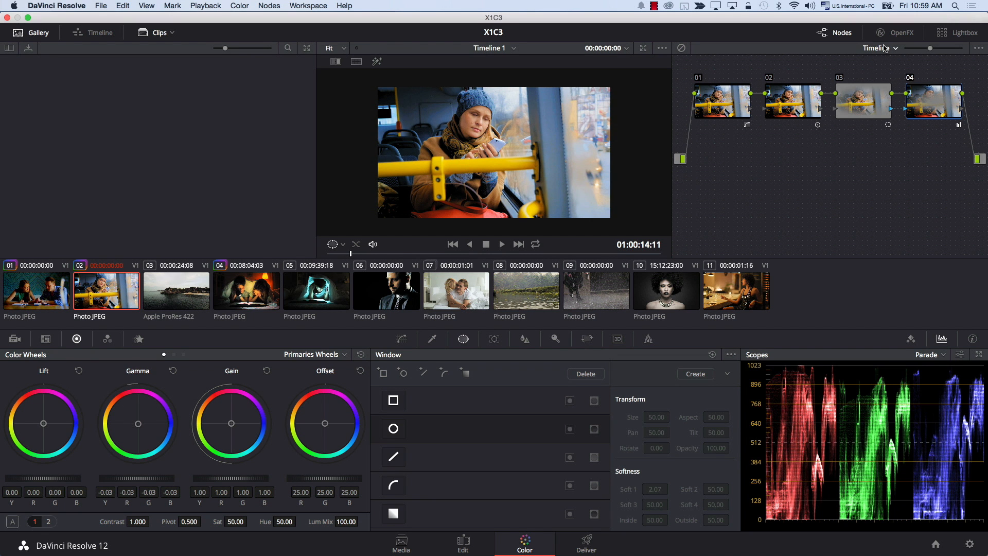